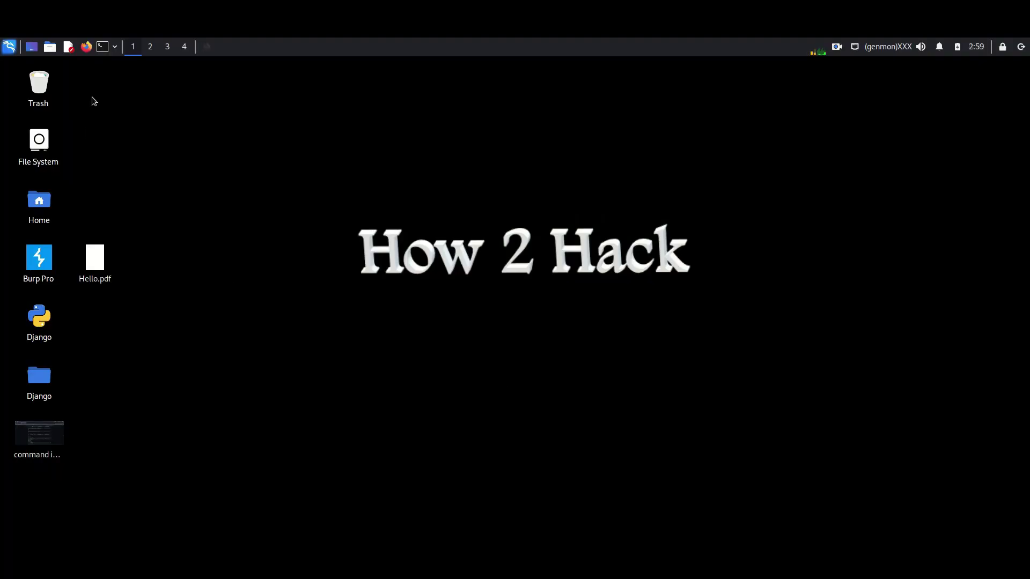
In a new terminal, run 'docker ps', then 'docker ps -a' to list all containers.
{"action": "left_click", "coordinate": [102, 47]}
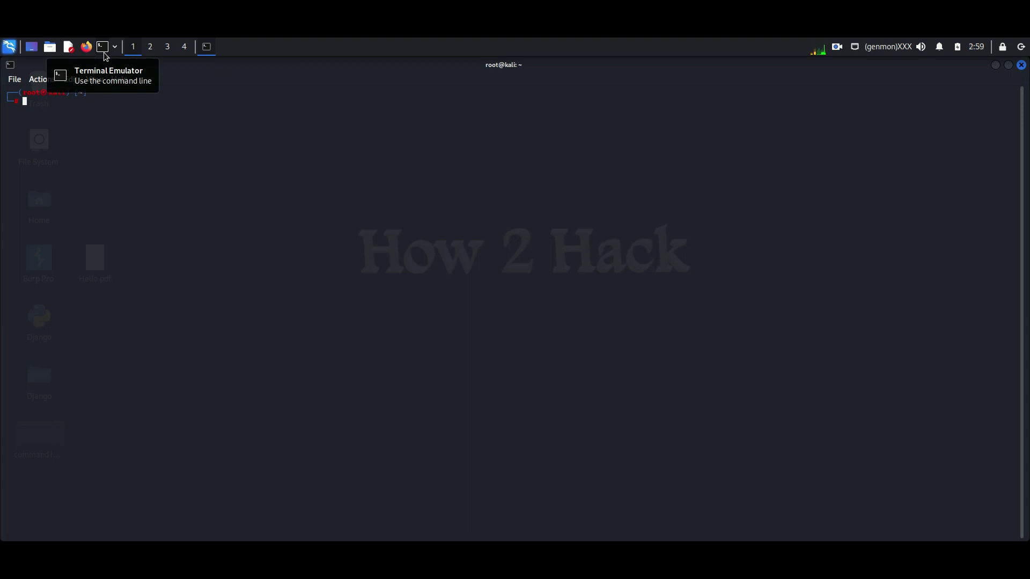
{"action": "type", "text": "docker -p"}
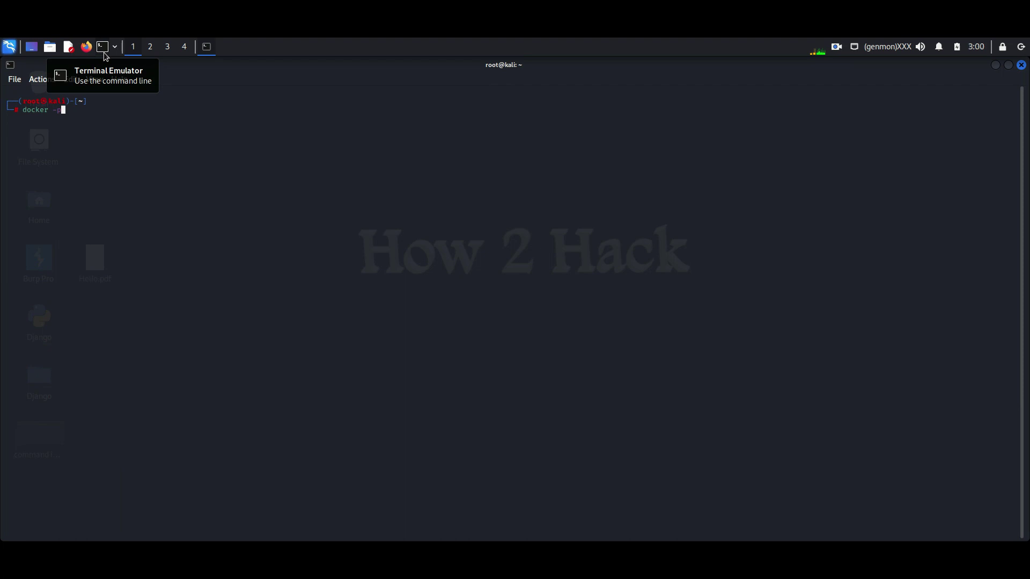
{"action": "type", "text": "s"}
{"action": "key", "text": "BackSpace"}
{"action": "key", "text": "Left"}
{"action": "key", "text": "Left"}
{"action": "key", "text": "ctrl+plus"}
{"action": "key", "text": "ctrl+plus"}
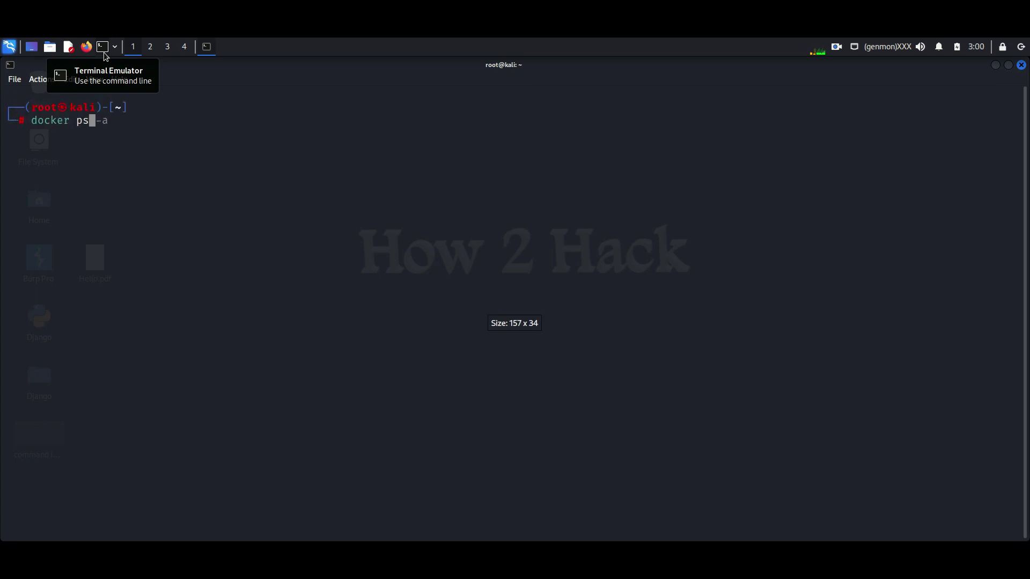
{"action": "key", "text": "Delete"}
{"action": "key", "text": "Delete"}
{"action": "key", "text": "Return"}
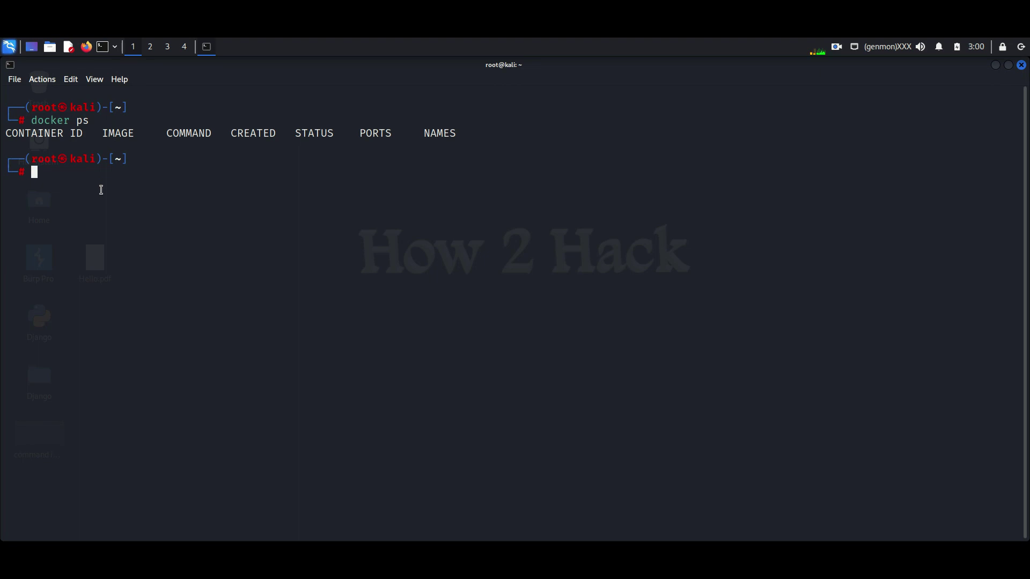
{"action": "key", "text": "Up"}
{"action": "type", "text": "-a"}
{"action": "key", "text": "Return"}
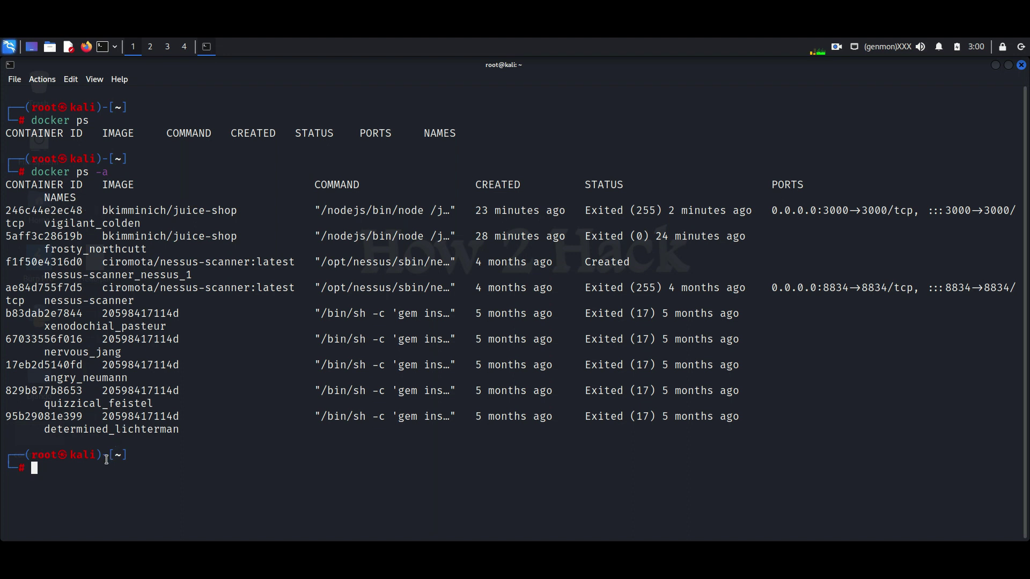
{"action": "type", "text": "docker"}
Copy container ID 246c44e2ec48 and paste it after 'docker start' at the prompt.
{"action": "key", "text": "BackSpace"}
{"action": "key", "text": "BackSpace"}
{"action": "key", "text": "BackSpace"}
{"action": "key", "text": "BackSpace"}
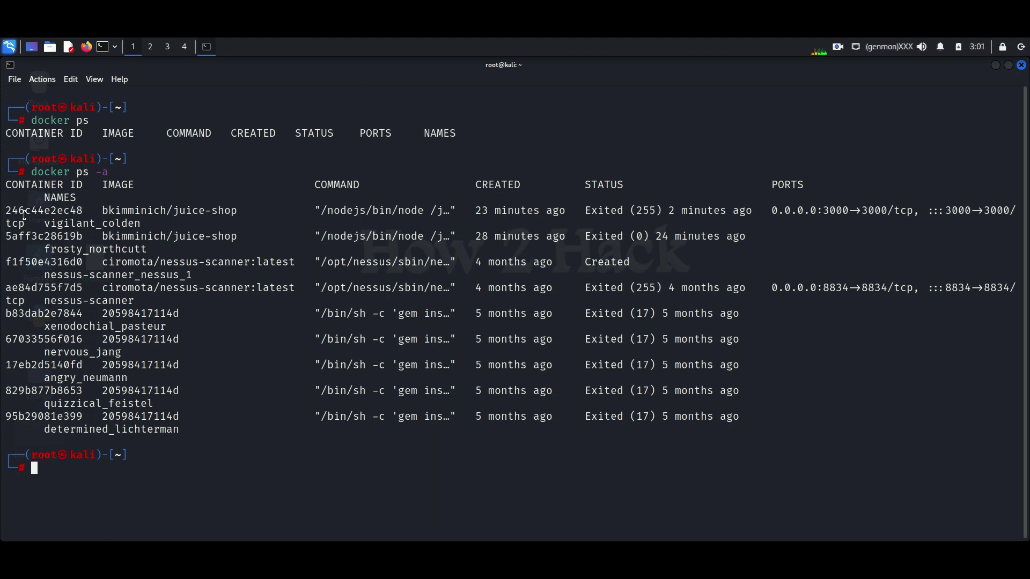
{"action": "type", "text": "docker start"}
{"action": "left_click_drag", "start_coordinate": [7, 207], "coordinate": [16, 210]}
{"action": "left_click", "coordinate": [94, 250]}
{"action": "left_click_drag", "start_coordinate": [6, 210], "coordinate": [70, 212]}
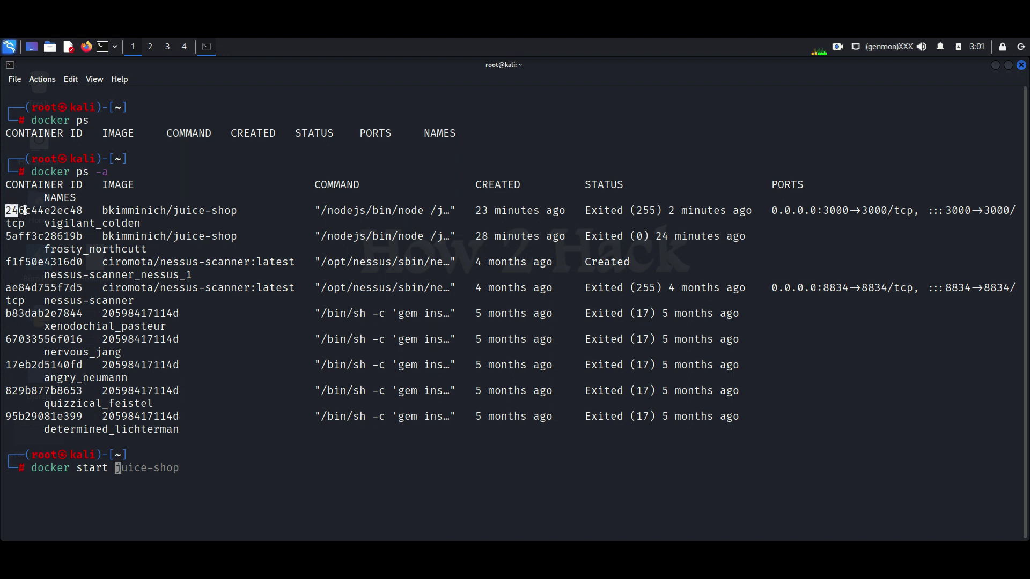
{"action": "right_click", "coordinate": [70, 212]}
{"action": "left_click", "coordinate": [86, 224]}
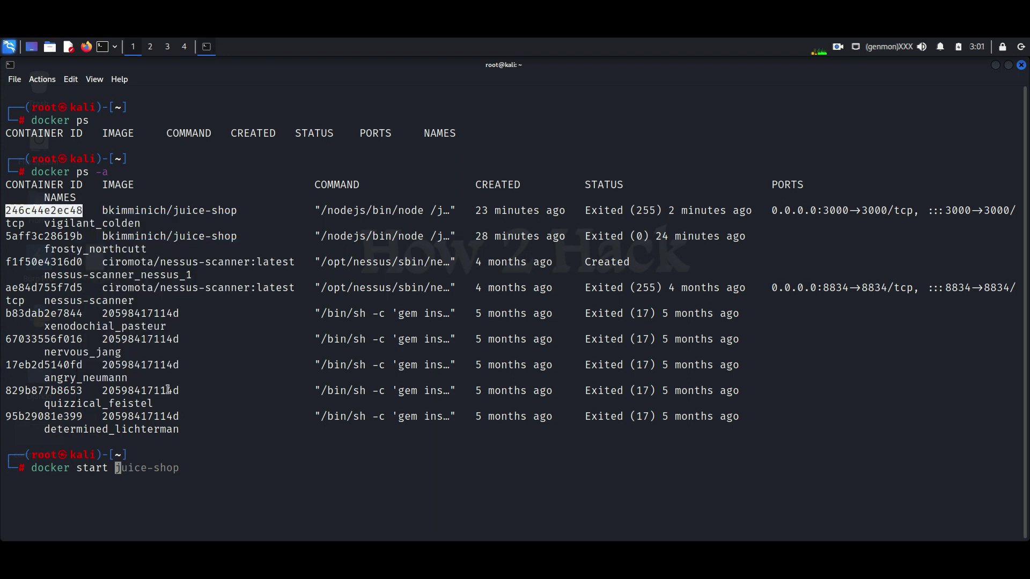
{"action": "right_click", "coordinate": [166, 450]}
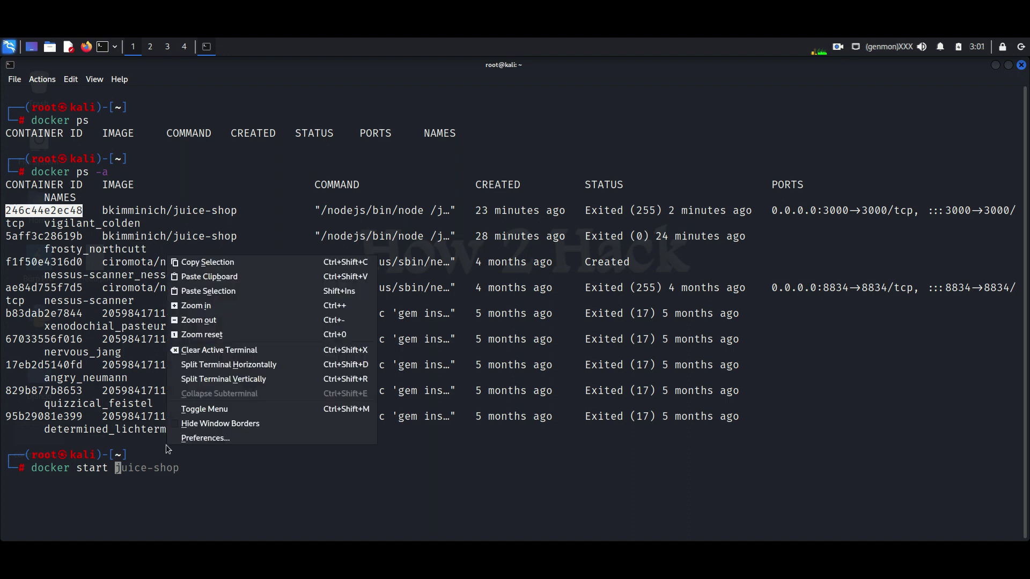
{"action": "left_click", "coordinate": [229, 281]}
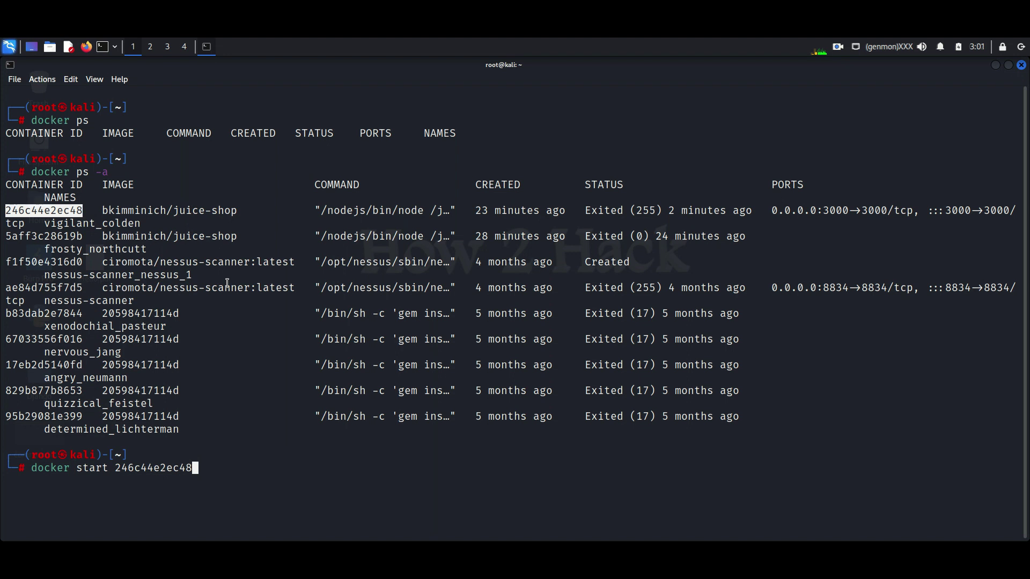
Run the docker start command, then load Juice Shop at 127.0.0.1:3000 in Firefox.
{"action": "key", "text": "Return"}
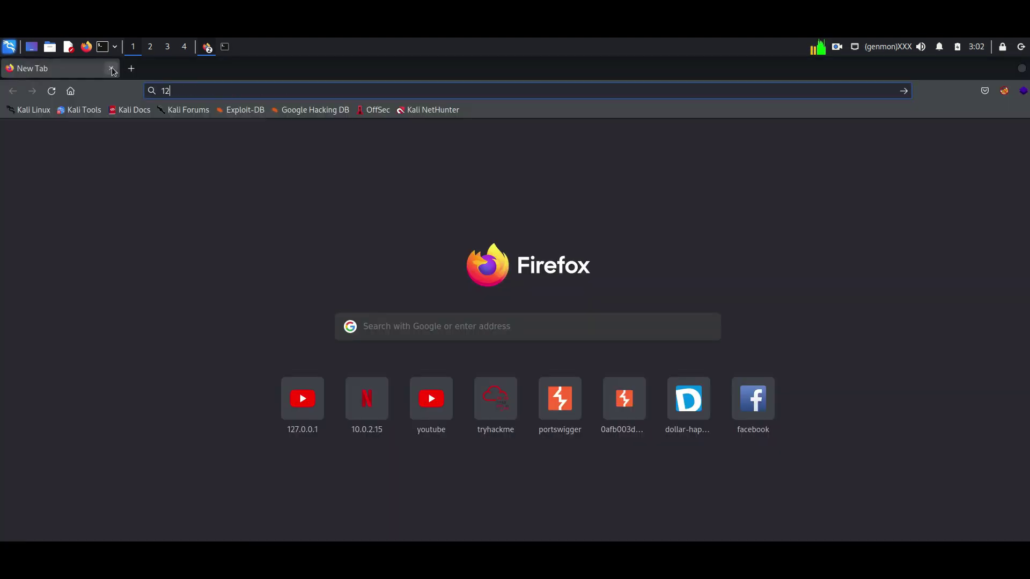
{"action": "type", "text": "12"}
{"action": "key", "text": "Right"}
{"action": "key", "text": "BackSpace"}
{"action": "type", "text": ":"}
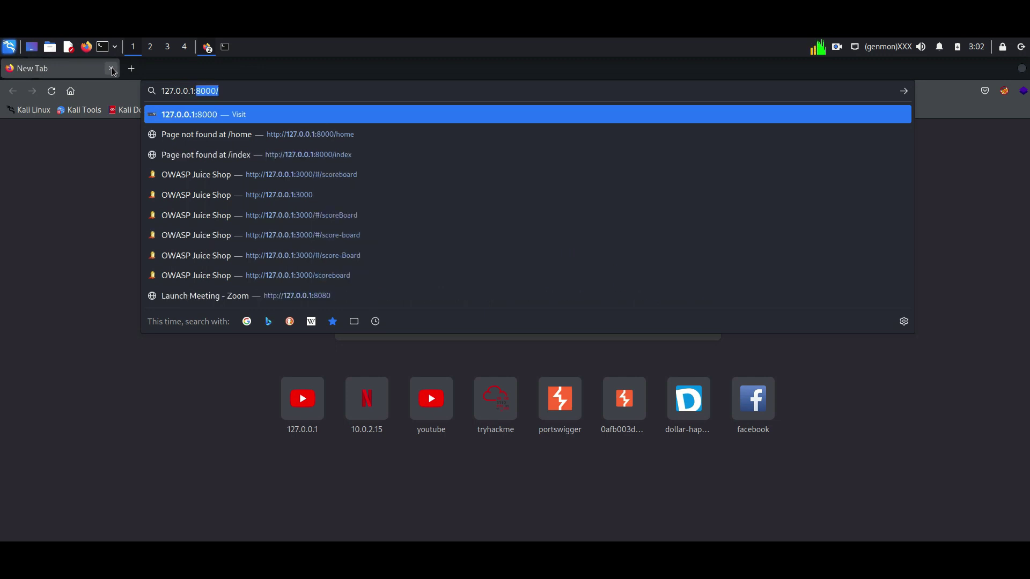
{"action": "type", "text": "30000"}
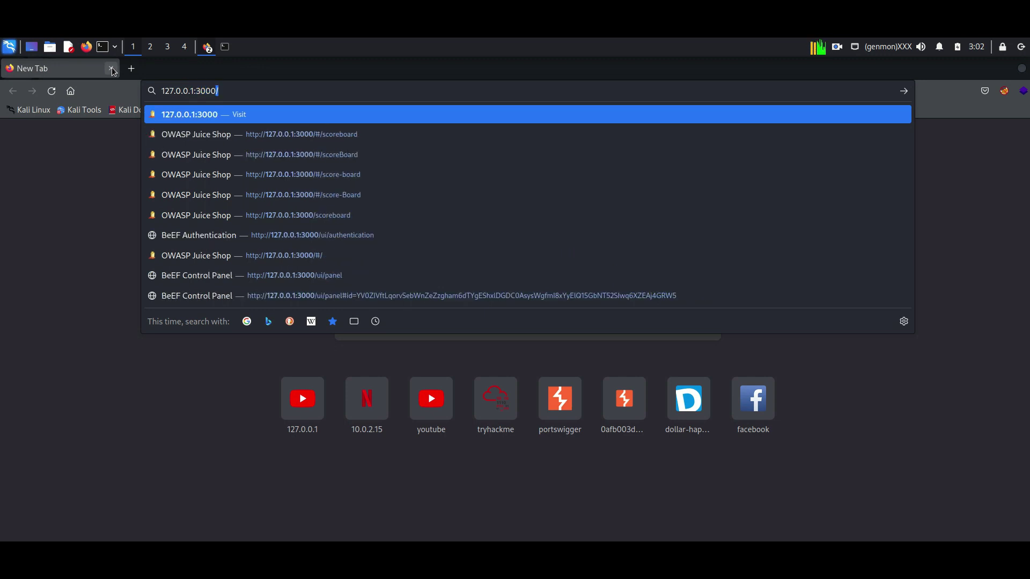
{"action": "key", "text": "Return"}
{"action": "key", "text": "BackSpace"}
{"action": "key", "text": "Return"}
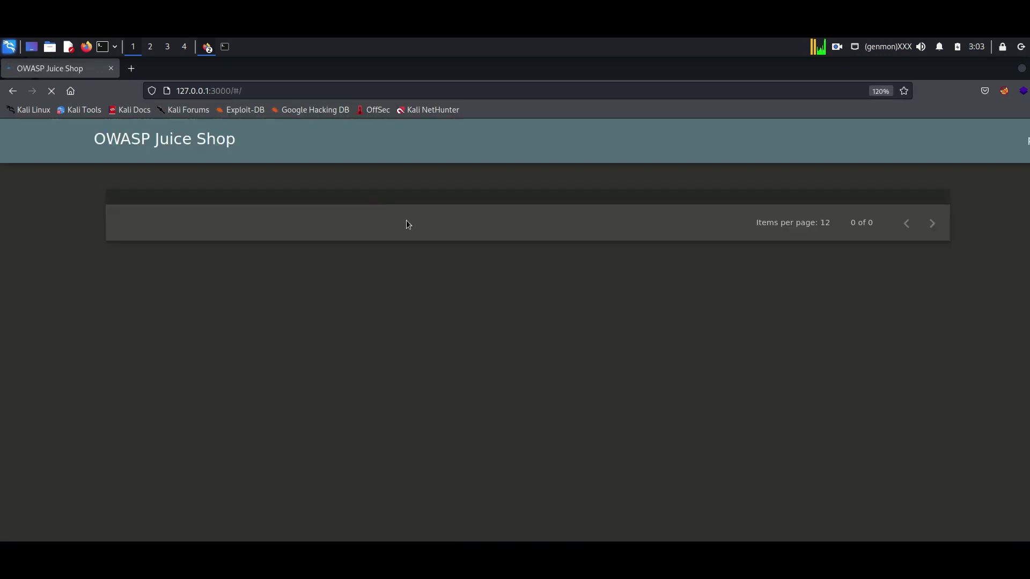
Reset page zoom and start the side menu's getting-started tutorial, then dismiss its hint.
{"action": "key", "text": "ctrl+0"}
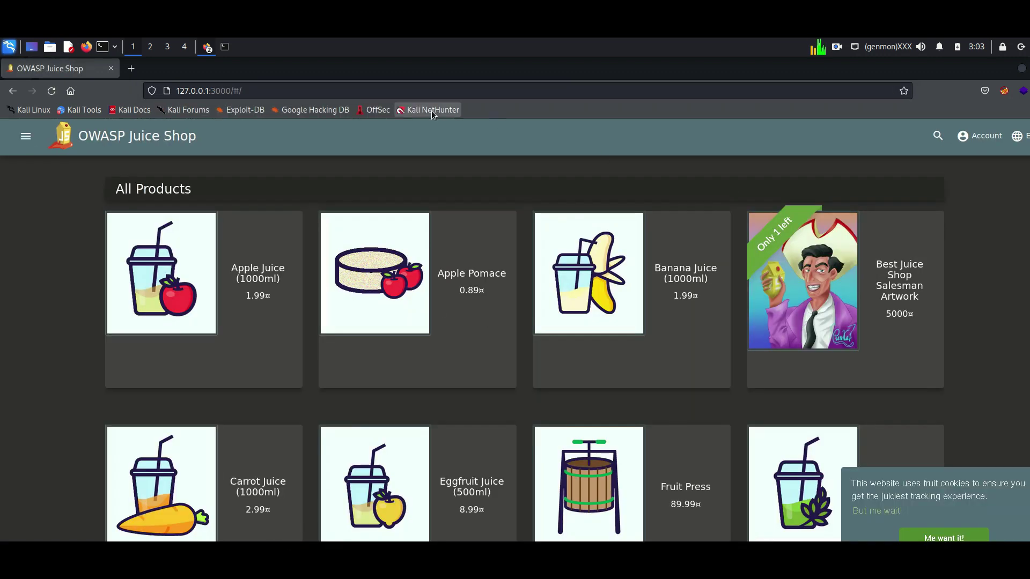
{"action": "left_click", "coordinate": [25, 139]}
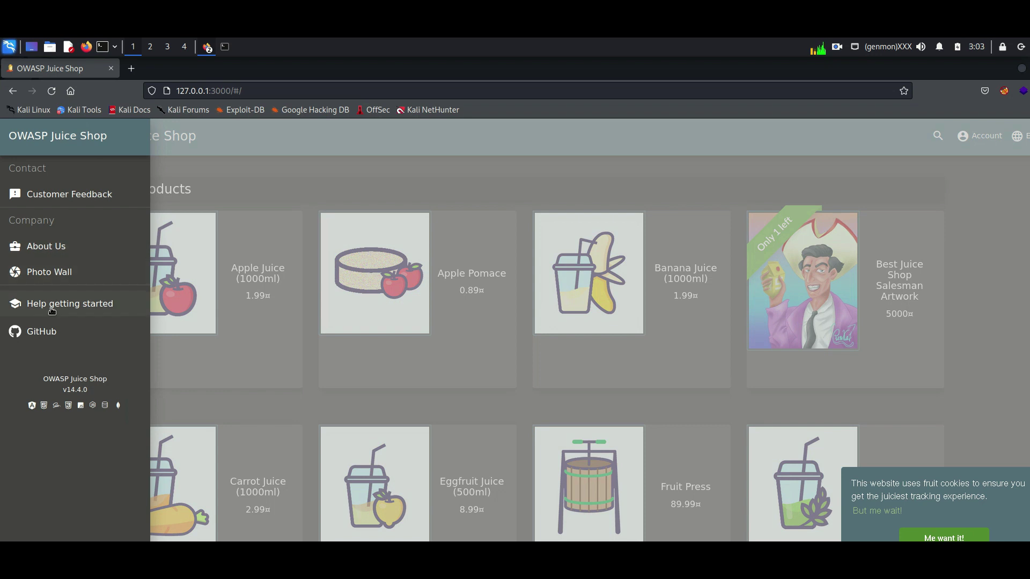
{"action": "left_click", "coordinate": [88, 304]}
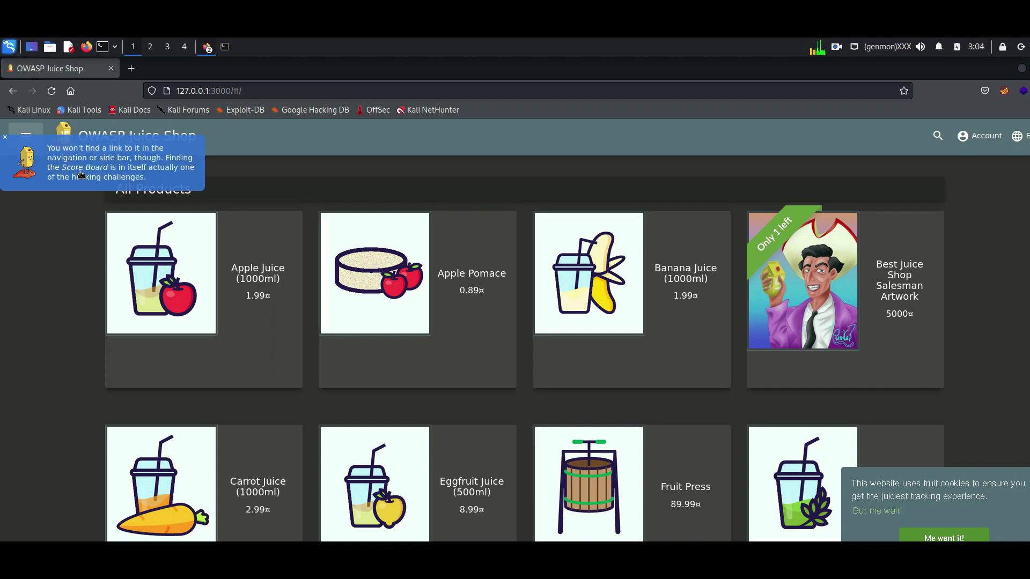
{"action": "left_click", "coordinate": [4, 139]}
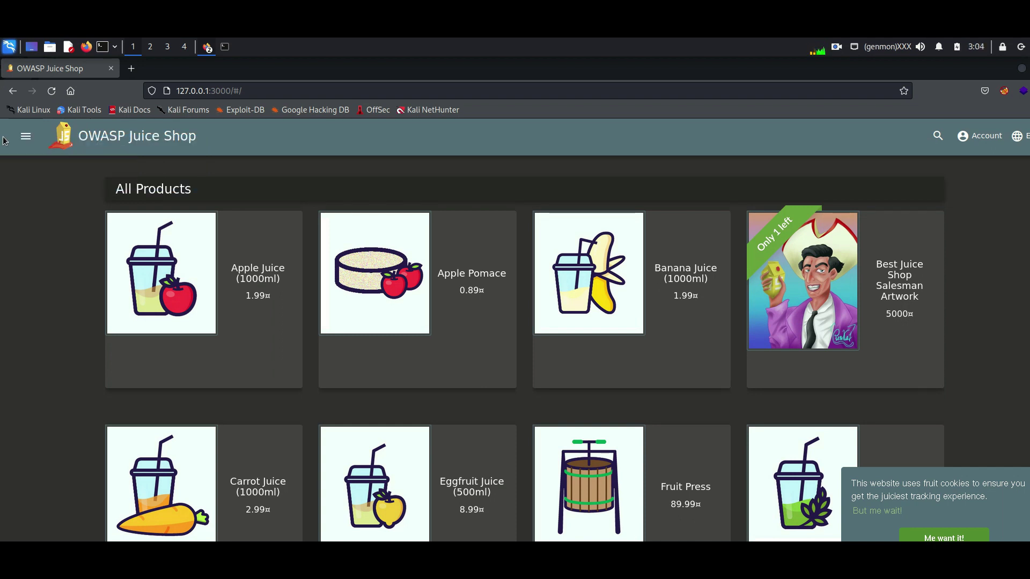
Open the page's developer tools via Inspect Accessibility Properties.
{"action": "left_click", "coordinate": [25, 135]}
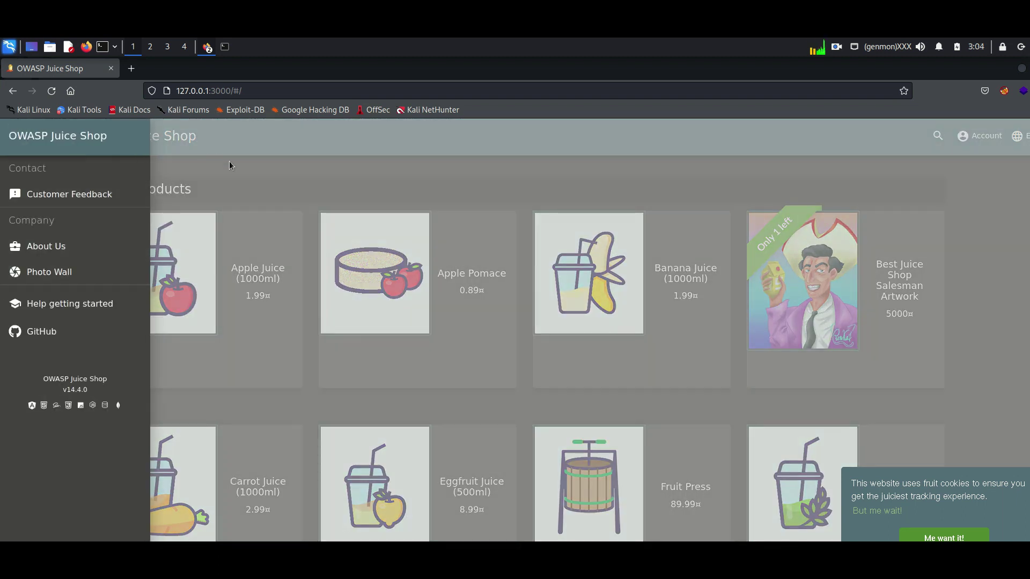
{"action": "left_click", "coordinate": [229, 160]}
{"action": "right_click", "coordinate": [51, 195]}
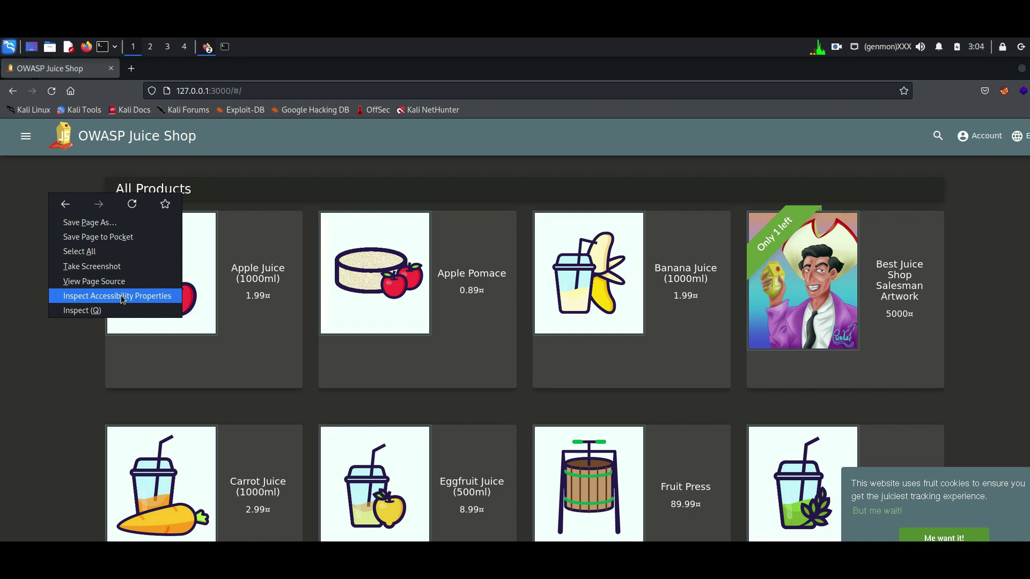
{"action": "left_click", "coordinate": [170, 296]}
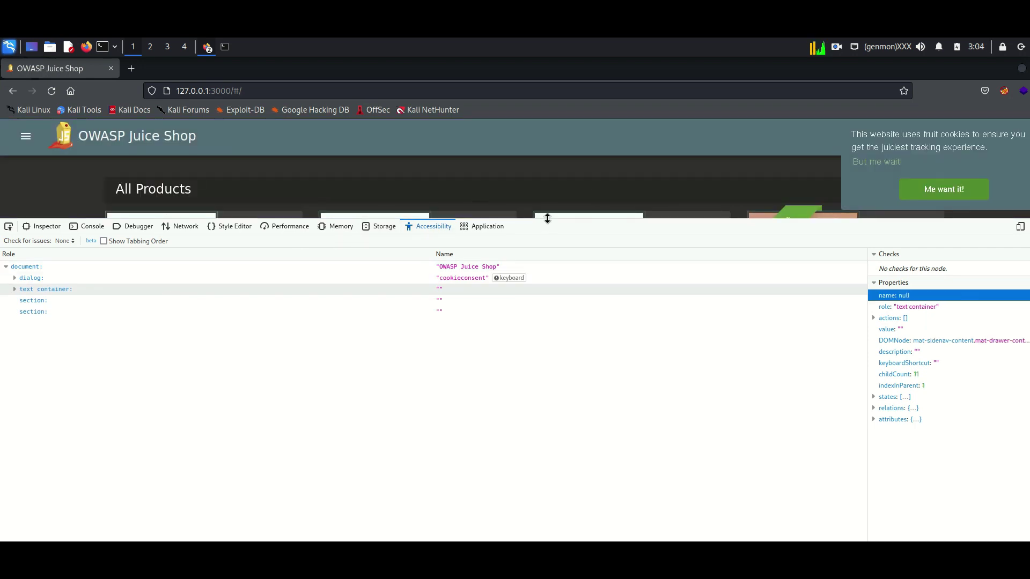
Open main.js and (index) in the DevTools Debugger to view the minified code.
{"action": "left_click", "coordinate": [133, 227]}
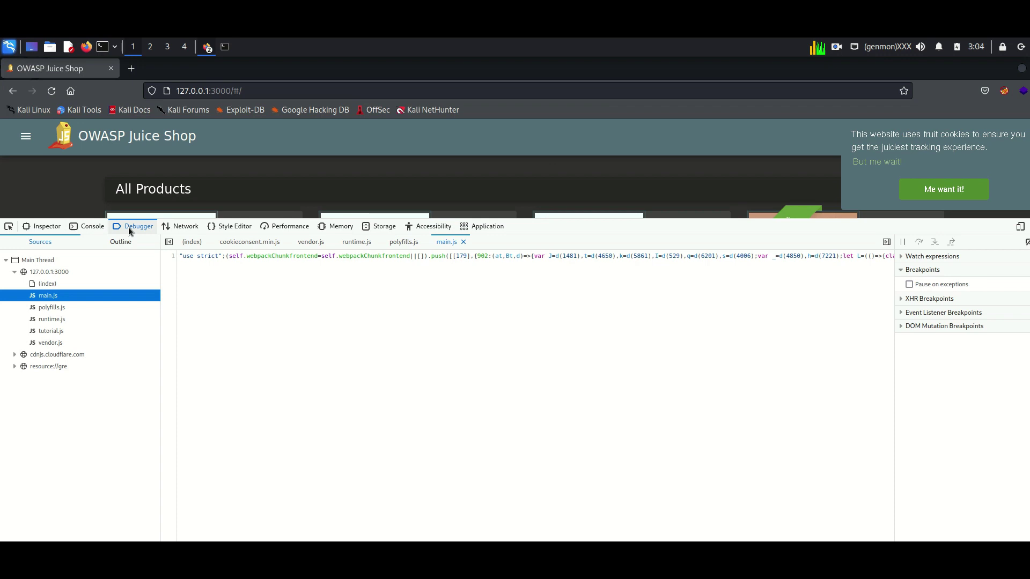
{"action": "left_click", "coordinate": [89, 280]}
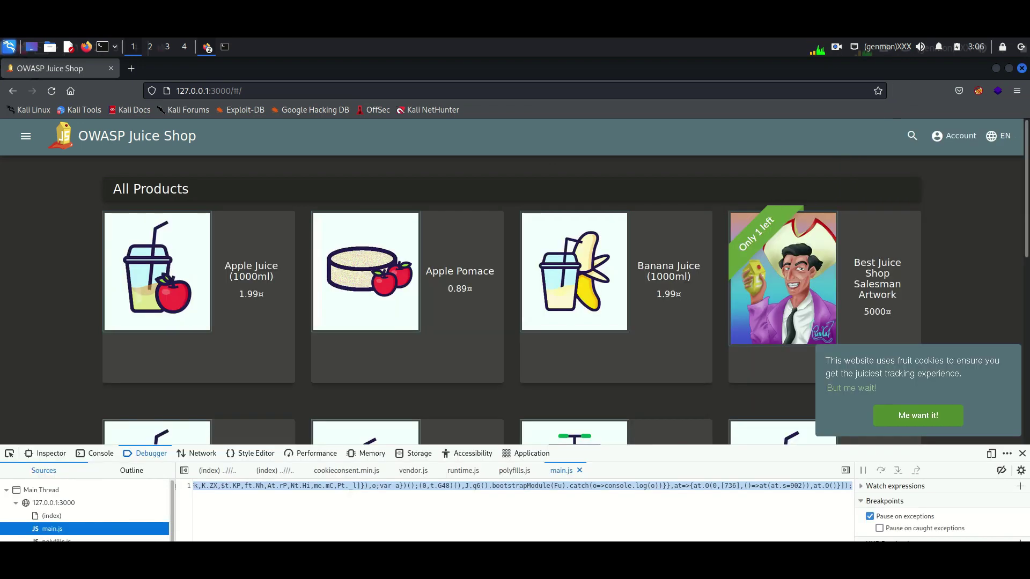
{"action": "left_click", "coordinate": [628, 537]}
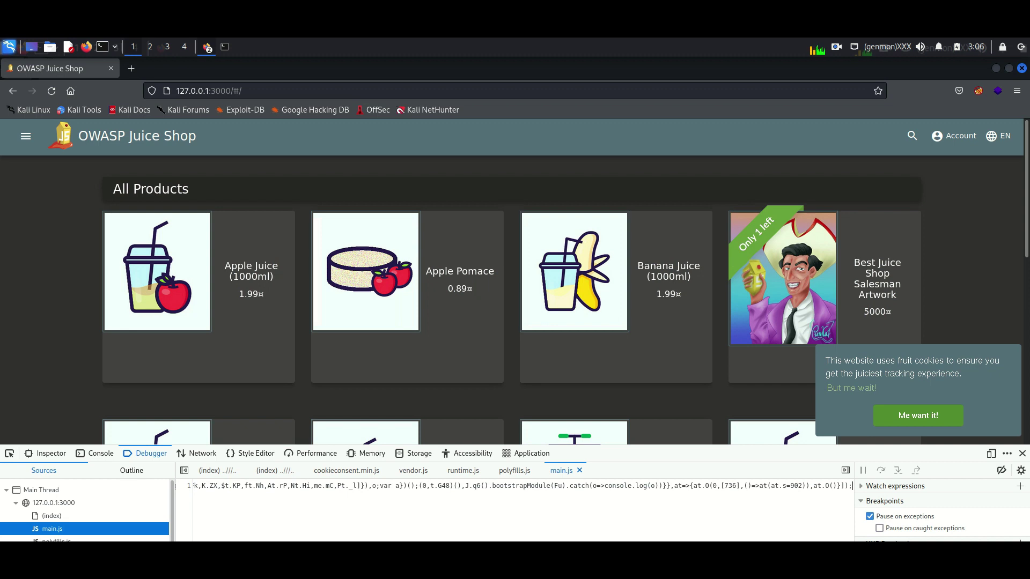
{"action": "scroll", "coordinate": [515, 486], "scroll_direction": "left", "scroll_amount": 5}
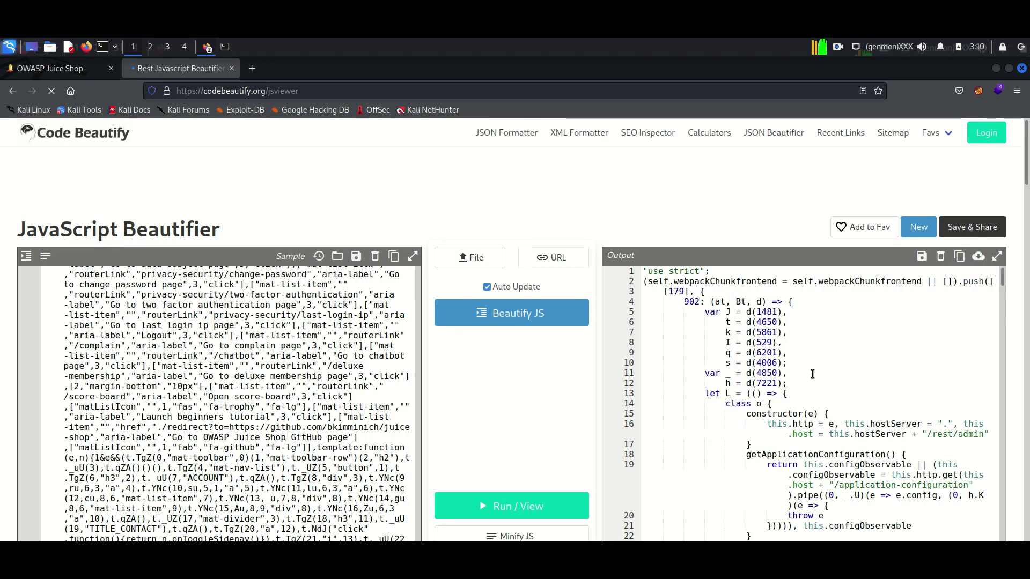
{"action": "left_click", "coordinate": [811, 373]}
{"action": "scroll", "coordinate": [811, 373], "scroll_direction": "down", "scroll_amount": 1}
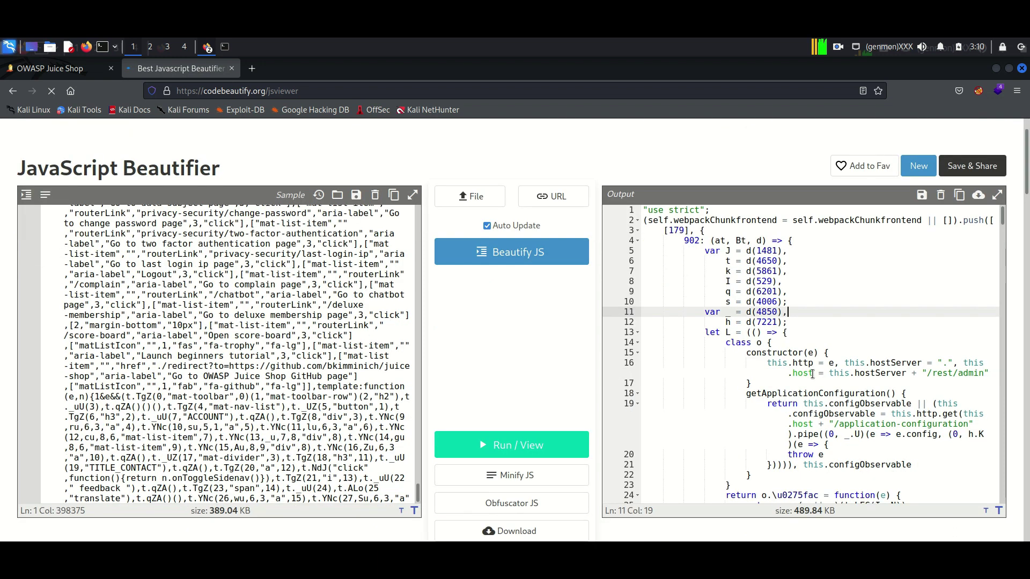
{"action": "scroll", "coordinate": [812, 374], "scroll_direction": "down", "scroll_amount": 1}
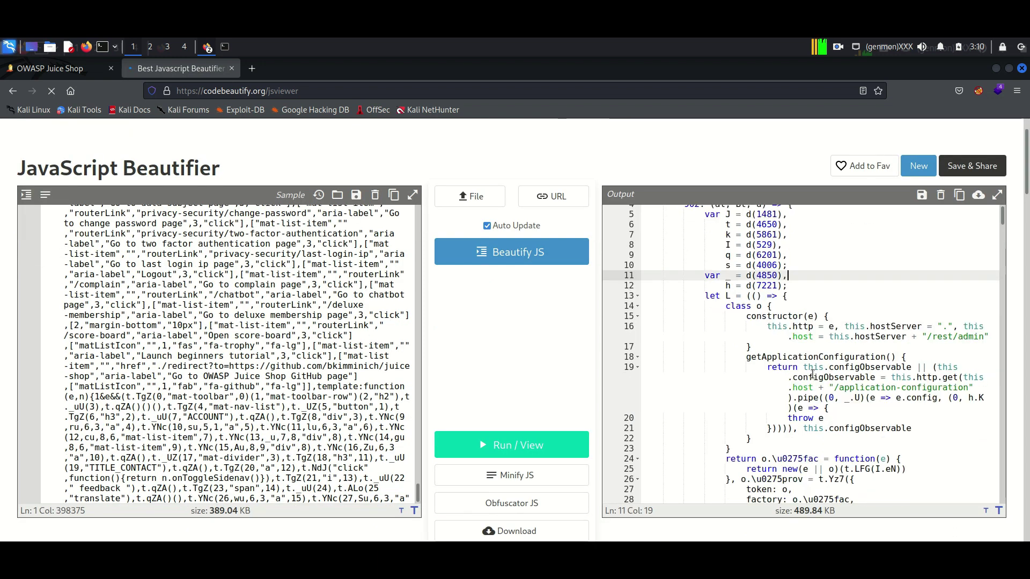
Search the beautified output for 'score', step through matches, then load the Juice Shop tab.
{"action": "key", "text": "ctrl+f"}
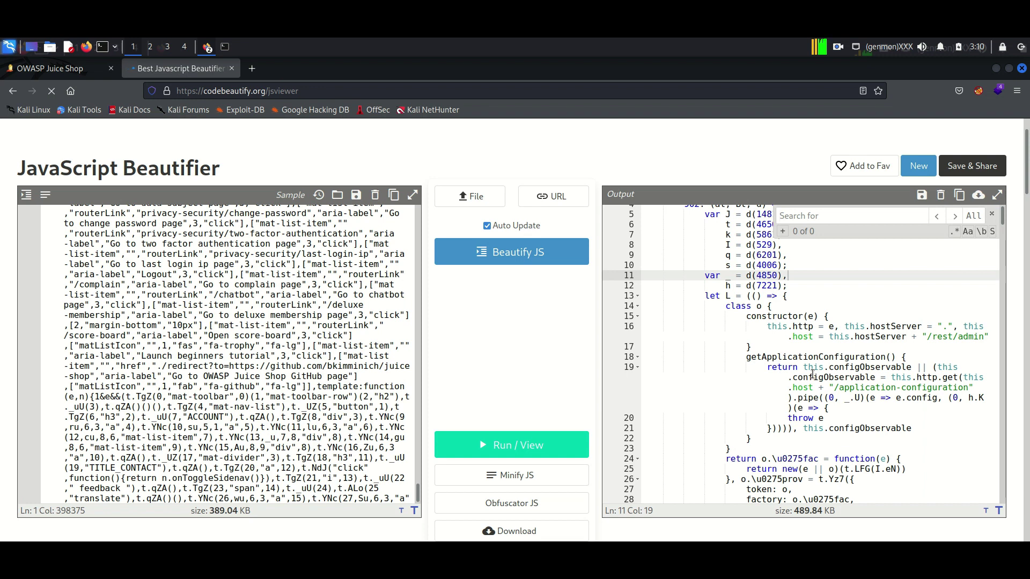
{"action": "type", "text": "sco"}
{"action": "type", "text": "re"}
{"action": "type", "text": "s"}
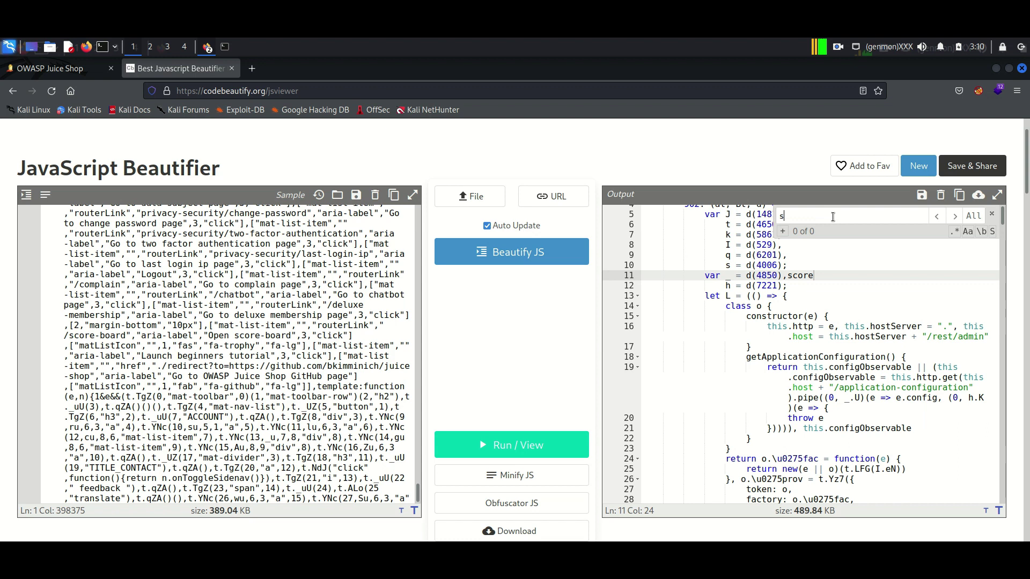
{"action": "type", "text": "core"}
{"action": "key", "text": "Return"}
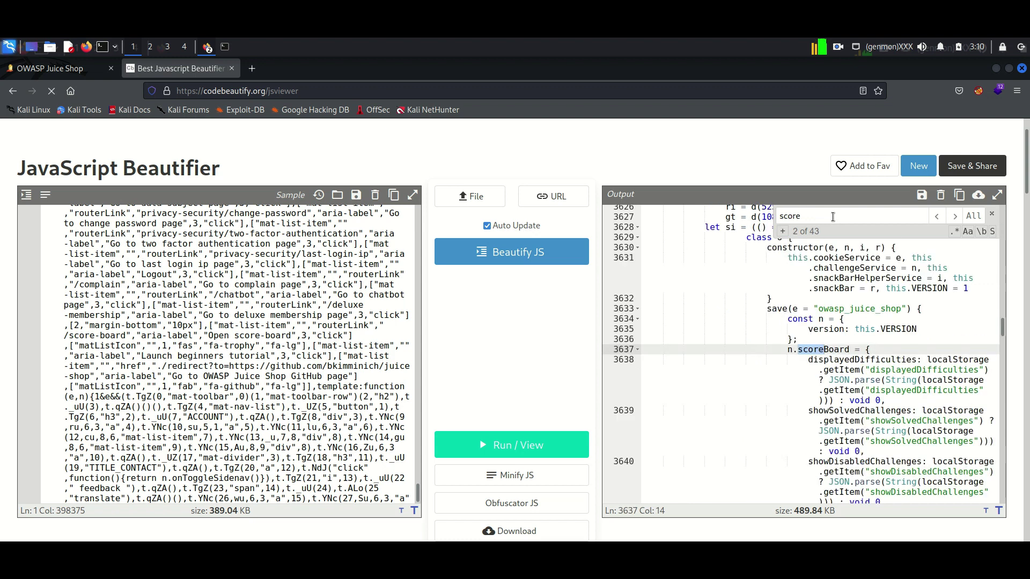
{"action": "key", "text": "Return"}
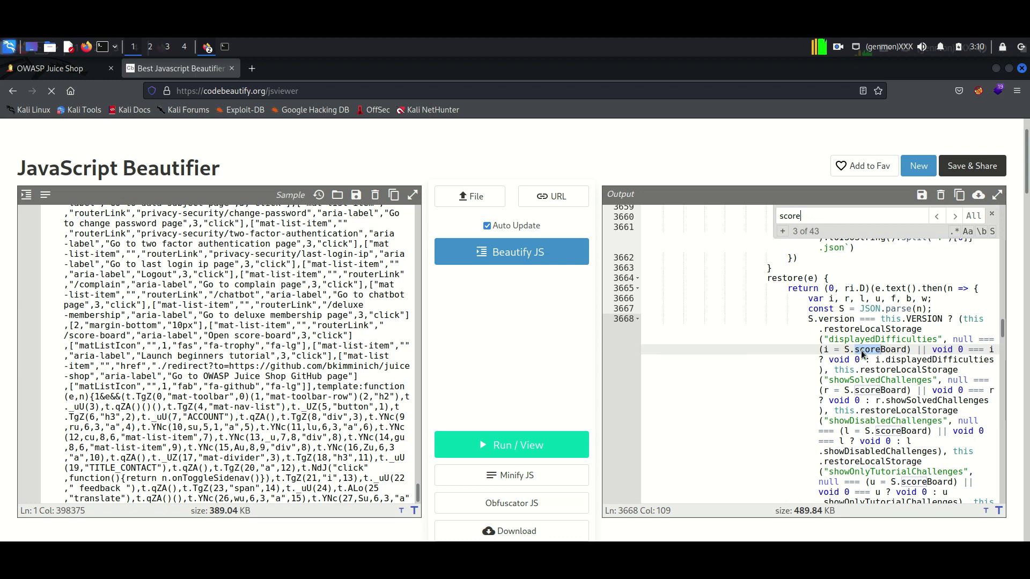
{"action": "key", "text": "ctrl+Tab"}
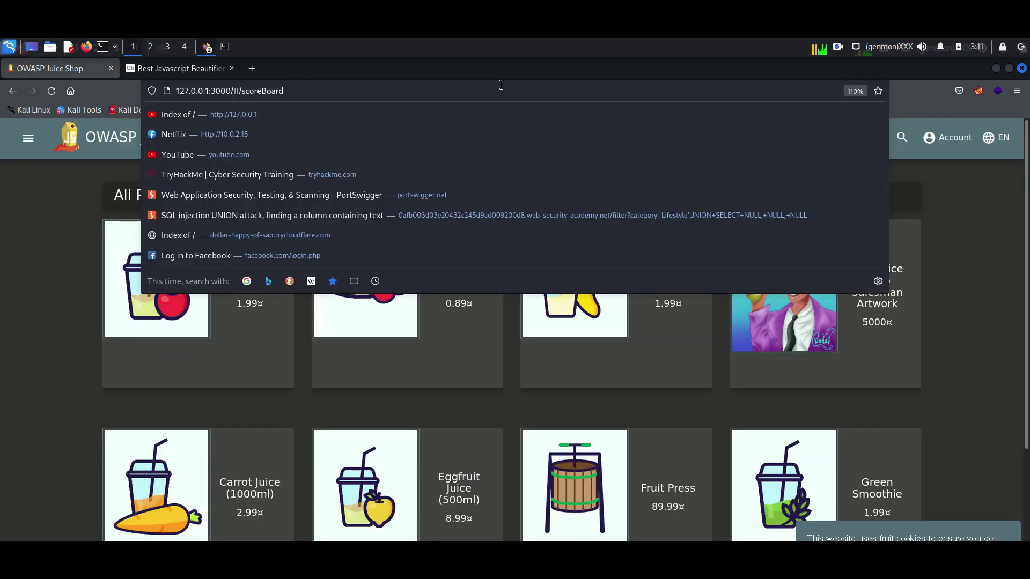
{"action": "key", "text": "Return"}
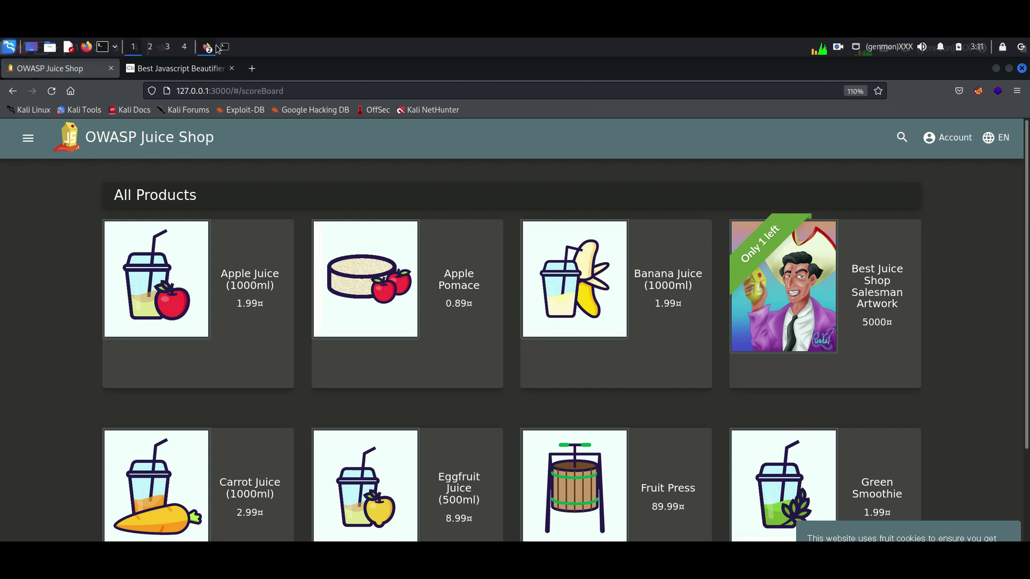
Advance to match 11 of 43 and select 'score-board' in the selector on line 4752.
{"action": "left_click", "coordinate": [158, 71]}
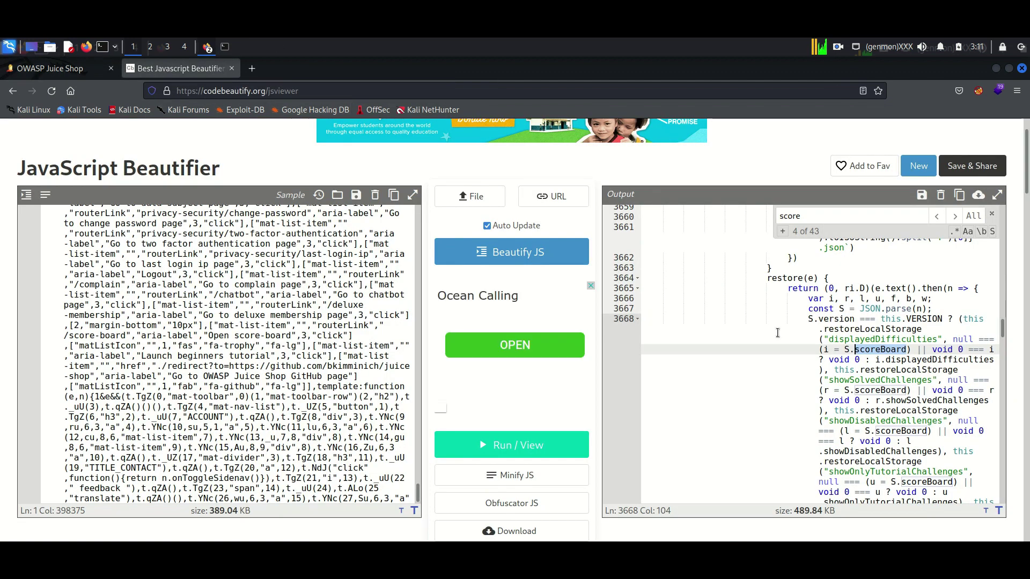
{"action": "scroll", "coordinate": [777, 333], "scroll_direction": "down", "scroll_amount": 1}
{"action": "scroll", "coordinate": [777, 333], "scroll_direction": "down", "scroll_amount": 2}
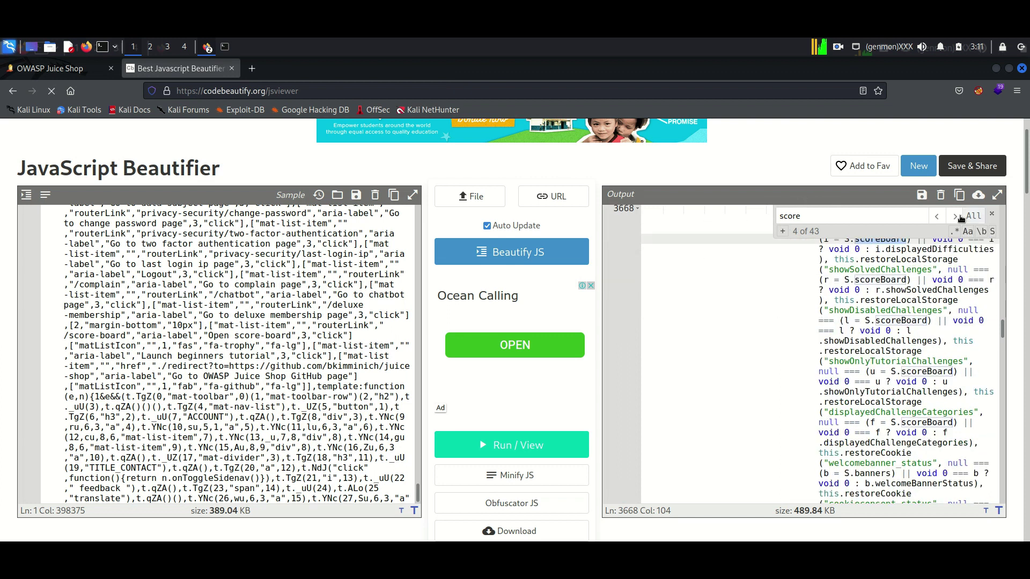
{"action": "left_click", "coordinate": [954, 216]}
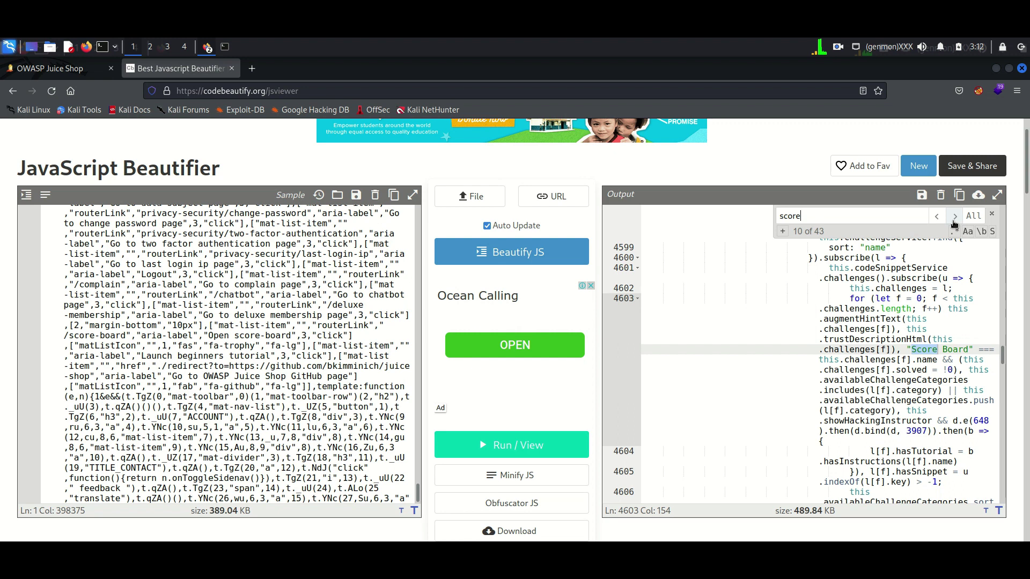
{"action": "left_click", "coordinate": [954, 216]}
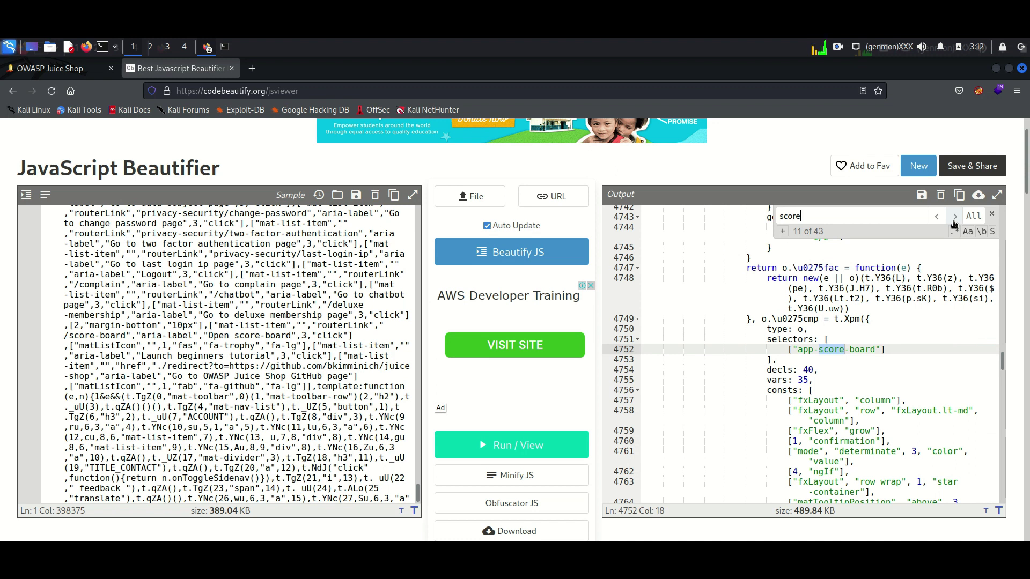
{"action": "left_click", "coordinate": [818, 349]}
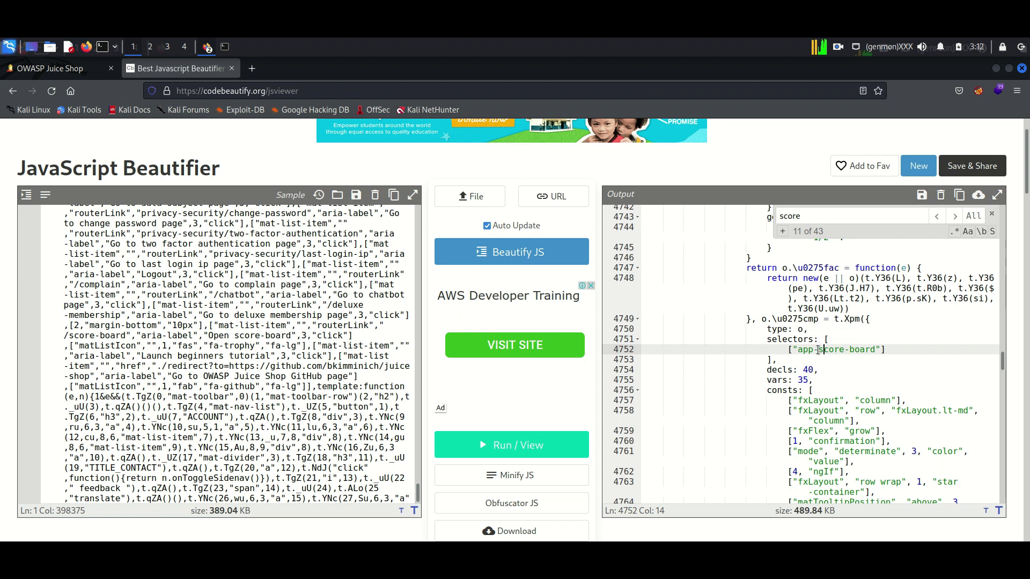
{"action": "left_click_drag", "start_coordinate": [819, 349], "coordinate": [869, 350]}
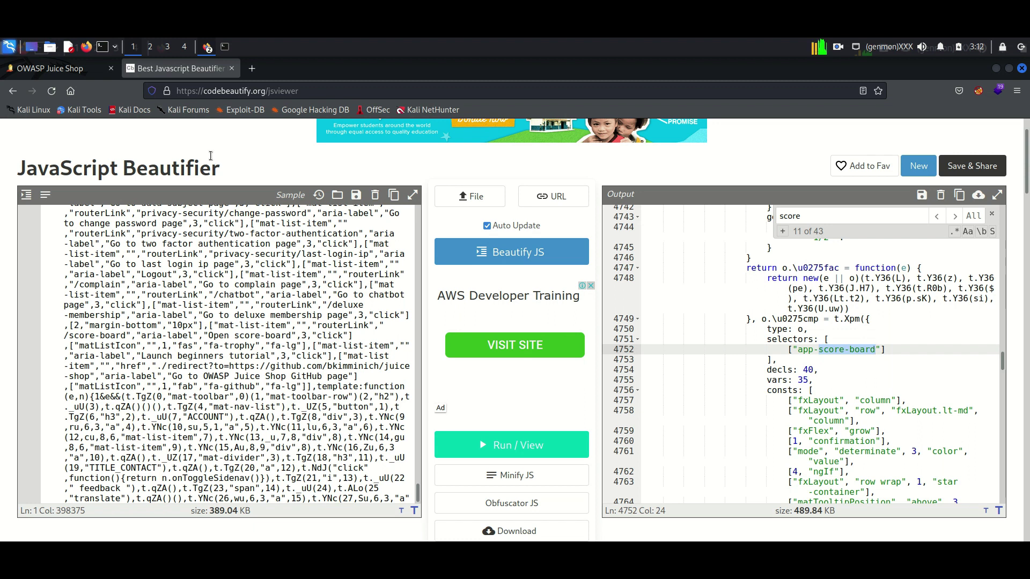
Change the Juice Shop address to #/score-board and load the Score Board page.
{"action": "left_click", "coordinate": [49, 73]}
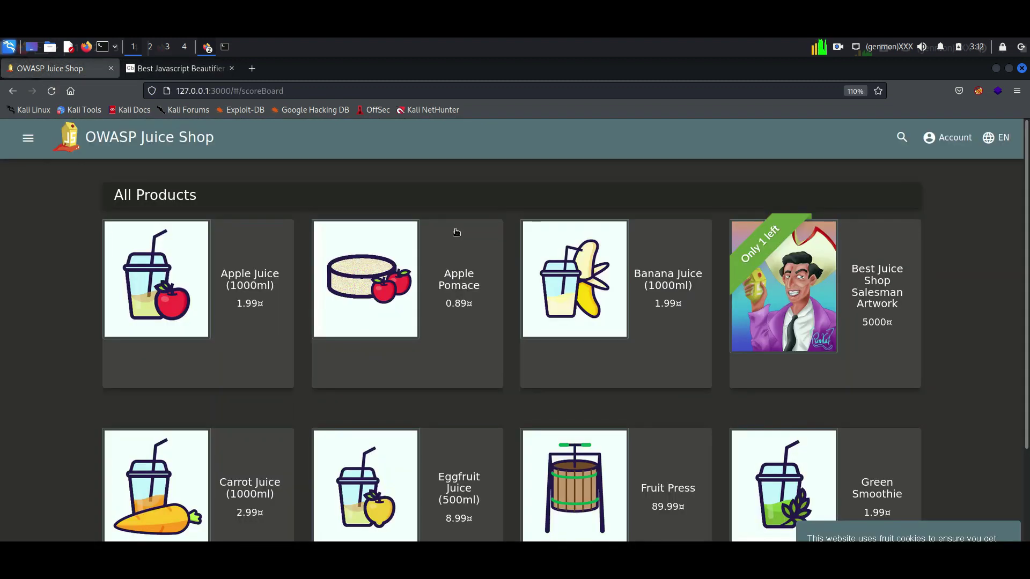
{"action": "left_click", "coordinate": [336, 89]}
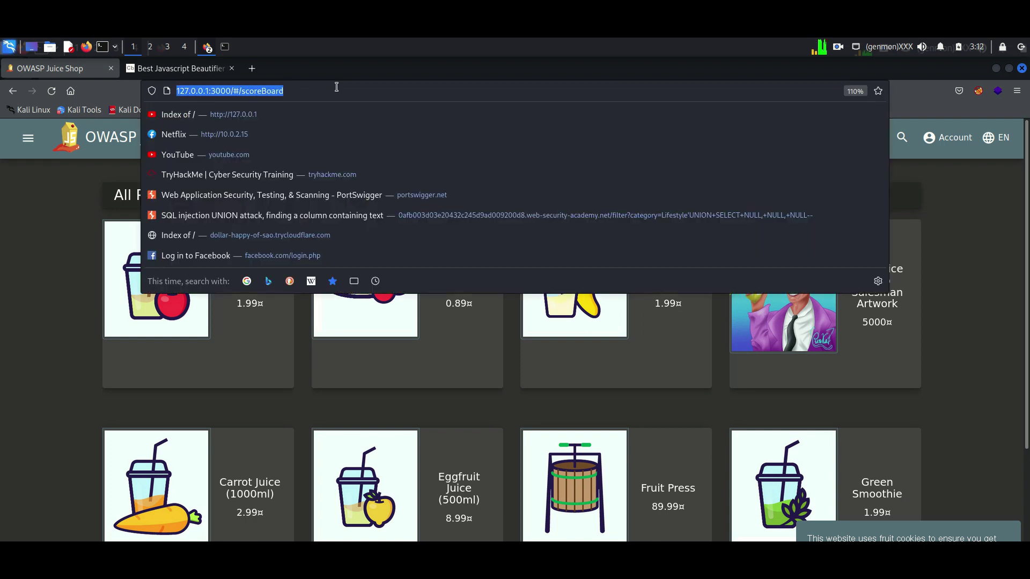
{"action": "key", "text": "BackSpace"}
{"action": "key", "text": "BackSpace"}
{"action": "key", "text": "BackSpace"}
{"action": "key", "text": "BackSpace"}
{"action": "key", "text": "BackSpace"}
{"action": "key", "text": "BackSpace"}
{"action": "key", "text": "BackSpace"}
{"action": "key", "text": "BackSpace"}
{"action": "key", "text": "BackSpace"}
{"action": "key", "text": "BackSpace"}
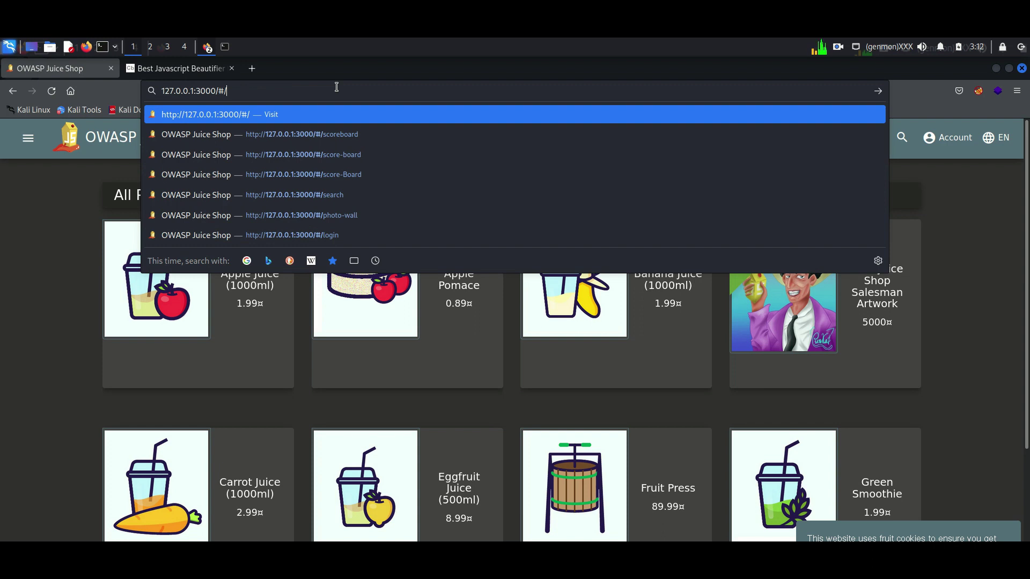
{"action": "type", "text": "score-board"}
{"action": "key", "text": "Return"}
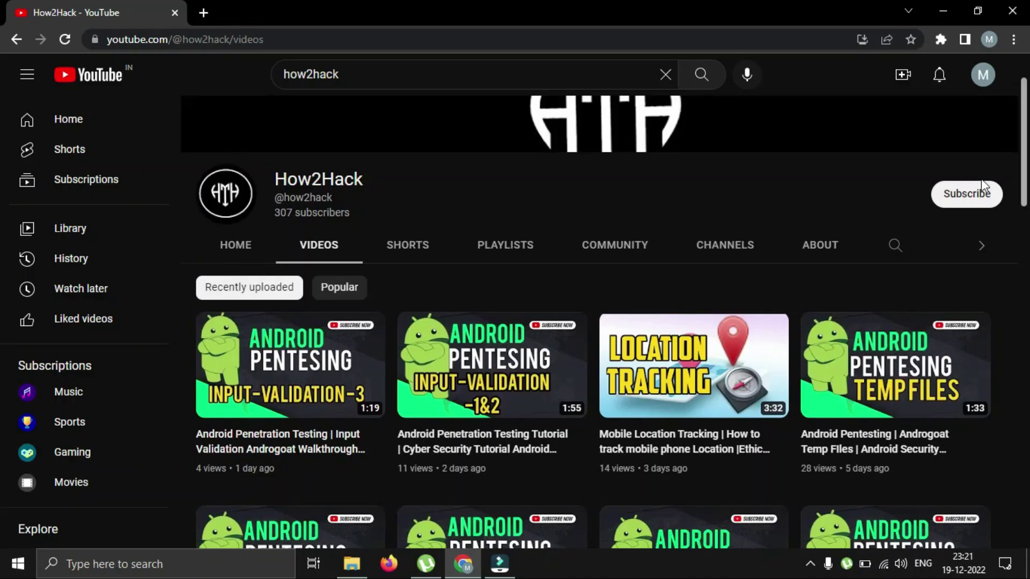
Subscribe to How2Hack and open the channel's notification options.
{"action": "left_click", "coordinate": [980, 193]}
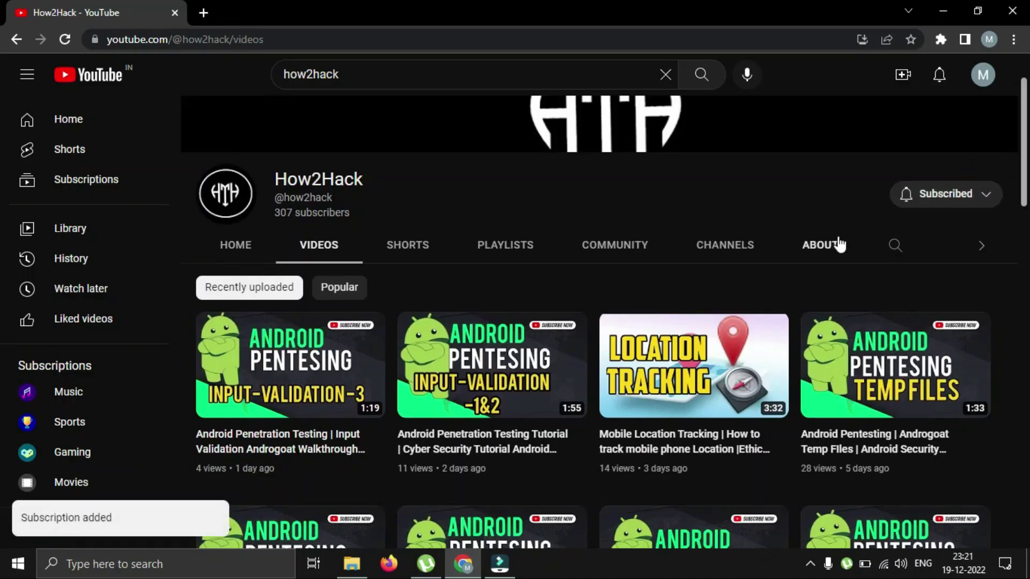
{"action": "left_click", "coordinate": [986, 194]}
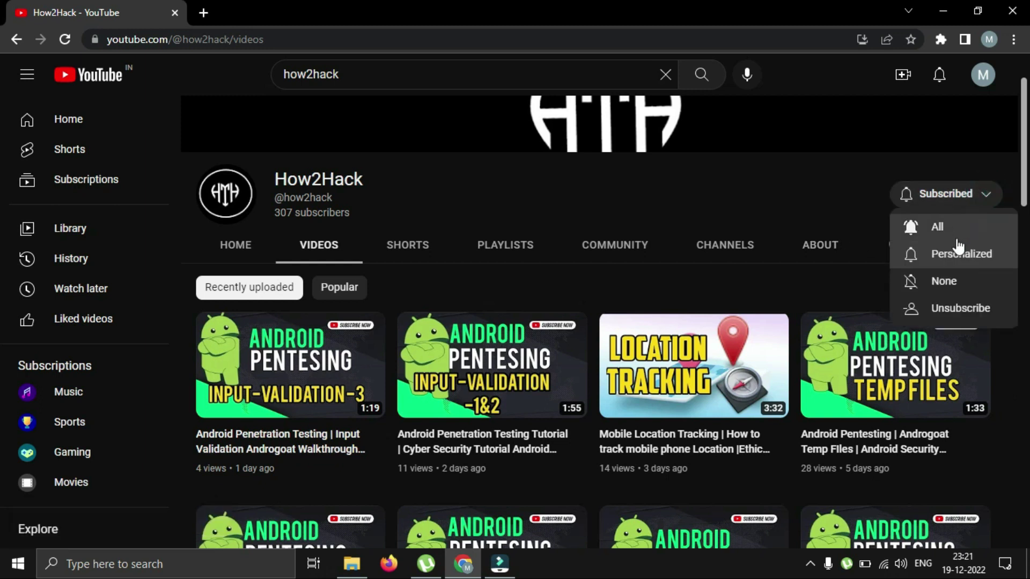